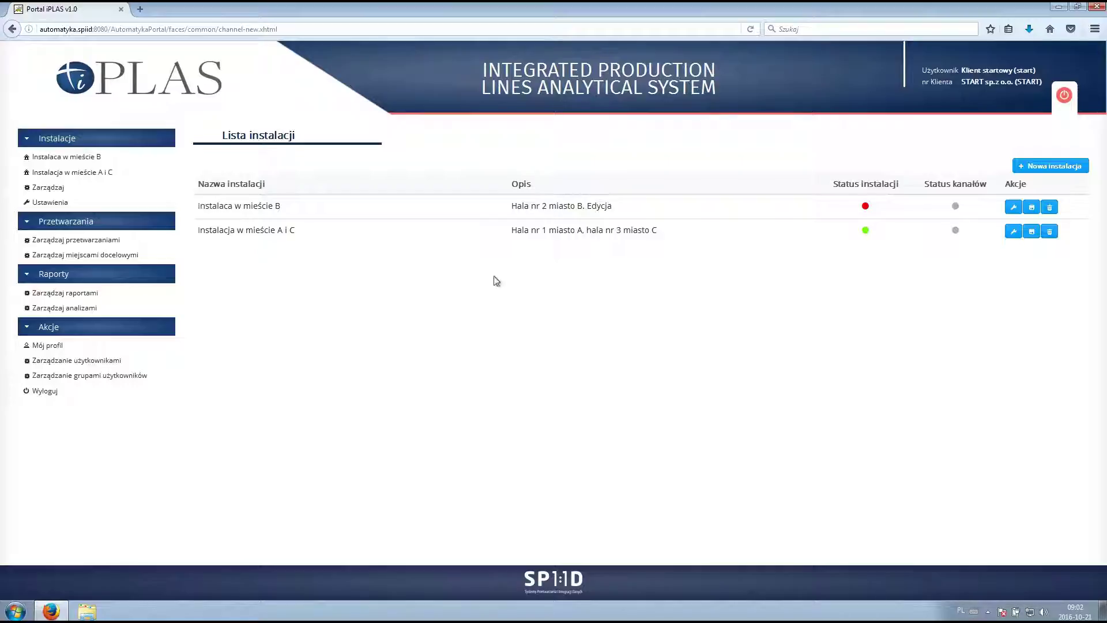
Start a new channel under 'Instalacja w mieście A i C' and focus the Kod kanału field
left_click(133, 178)
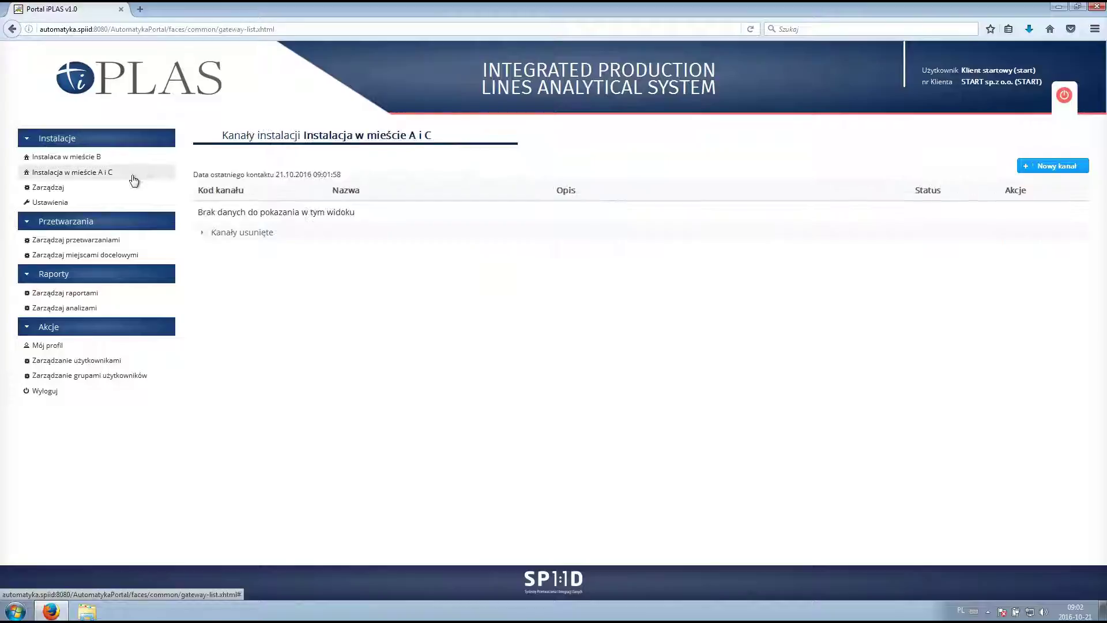
left_click(1028, 166)
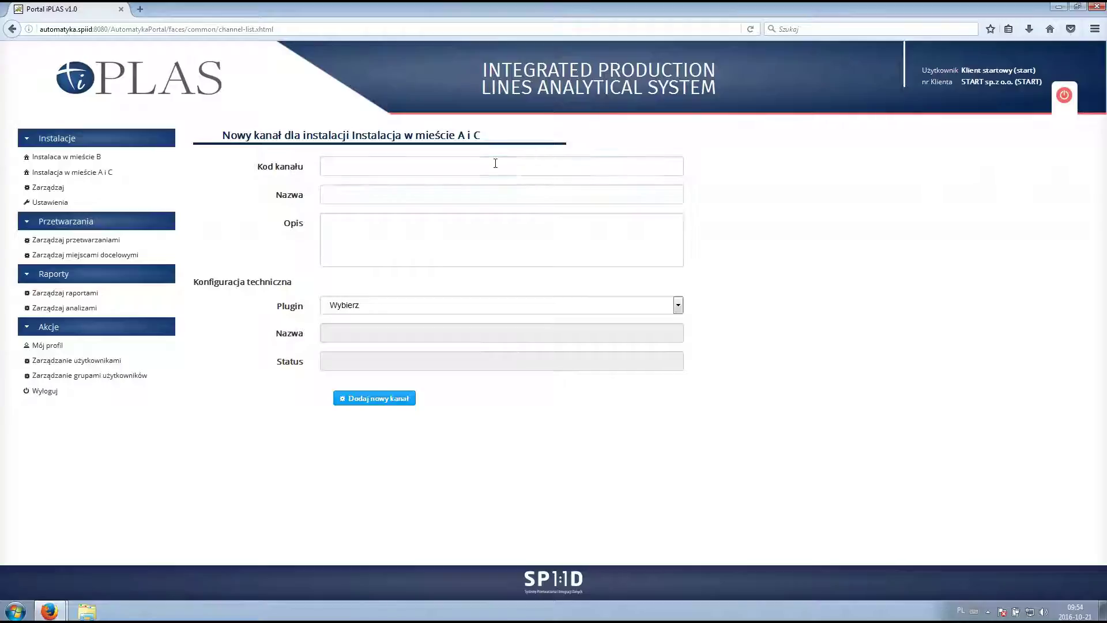
left_click(495, 163)
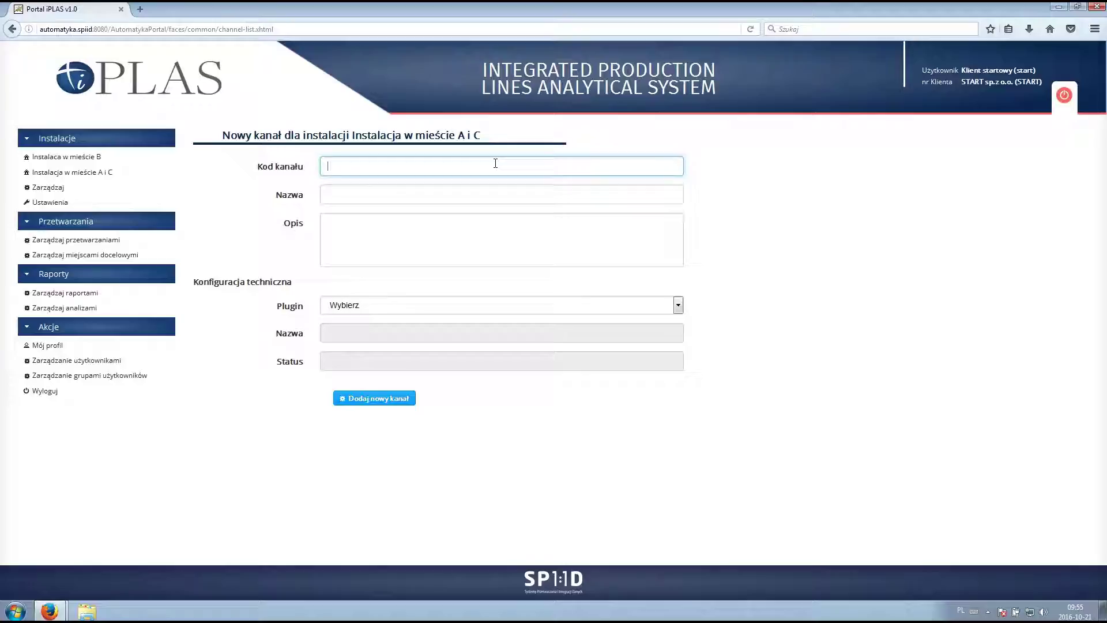
Enter code CHANNEL-M1, name 'Dane produktu' and description 'Wymiary oraz waga produktu z hali w miescie A'
type("CHANNEL_")
type("M1")
type("Dane p")
type("roduktu")
key("Tab")
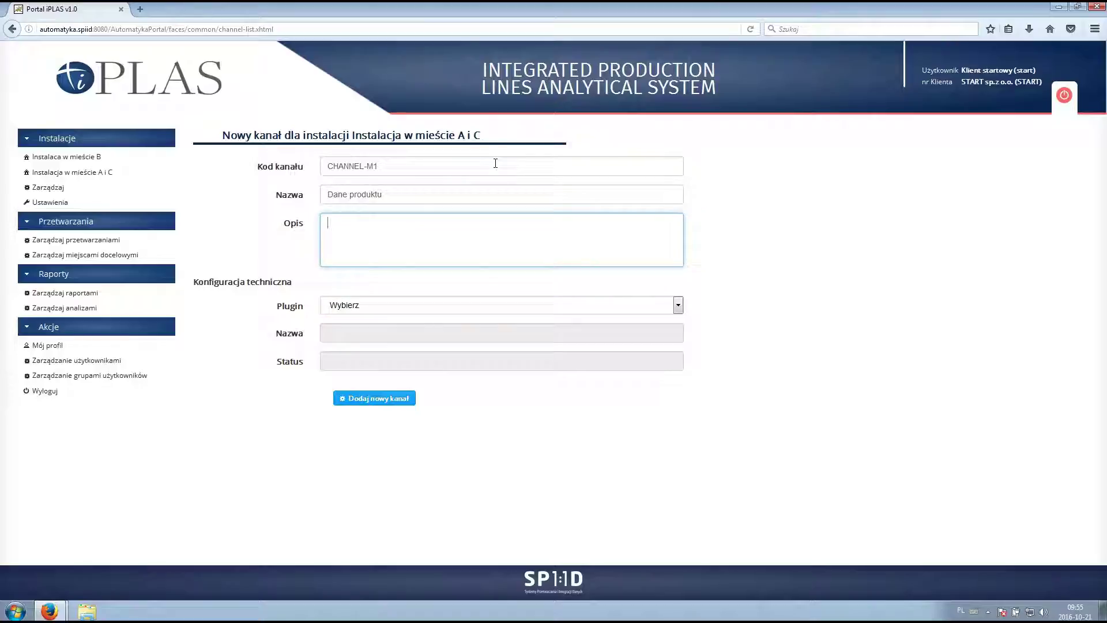
type("Wymiary oraz waga produktu z hali w miescie A")
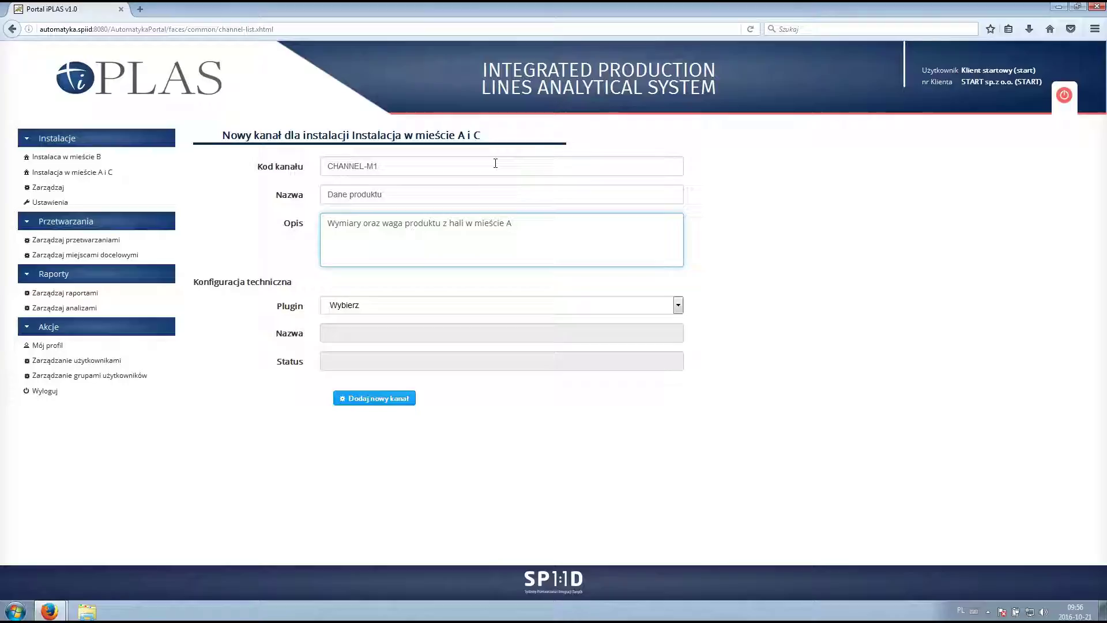
Choose 'OPCDCOM - OPC DCOM' as the channel's plugin
left_click(530, 305)
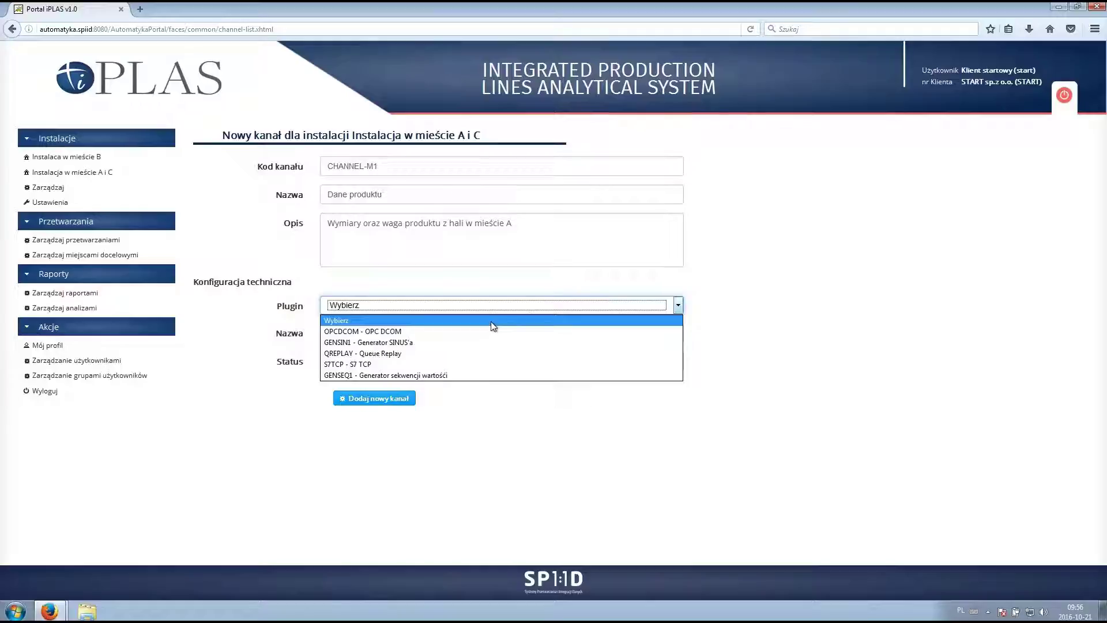
left_click(487, 331)
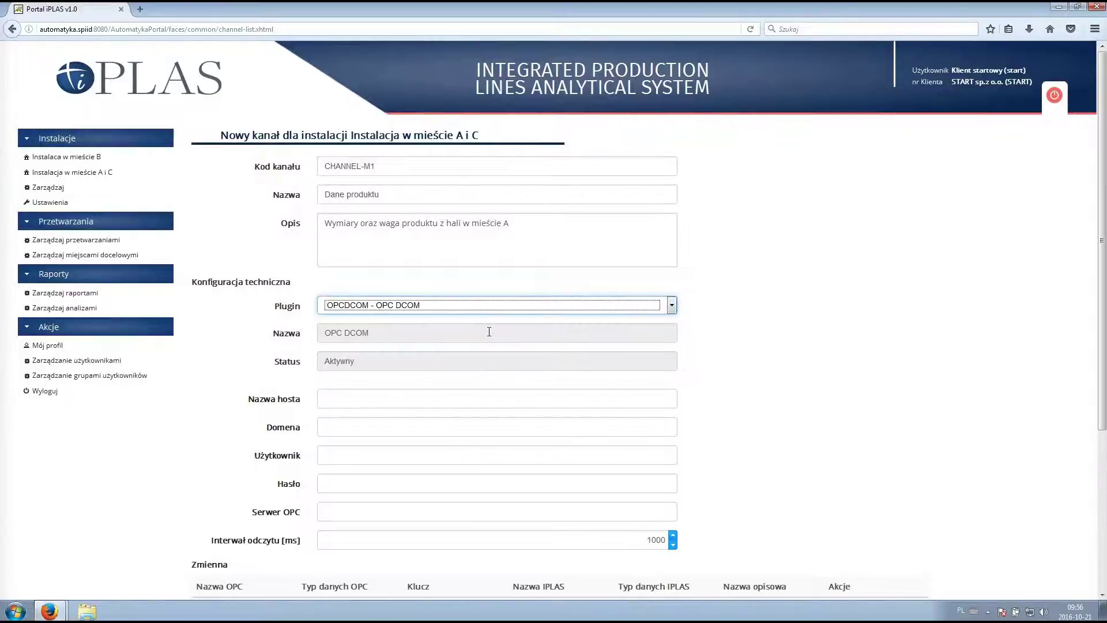
Enter host 192.168.10.20, the user name and password, and OPC server Matrikon.OPC.Simulation.1
scroll(756, 353, "down", 4)
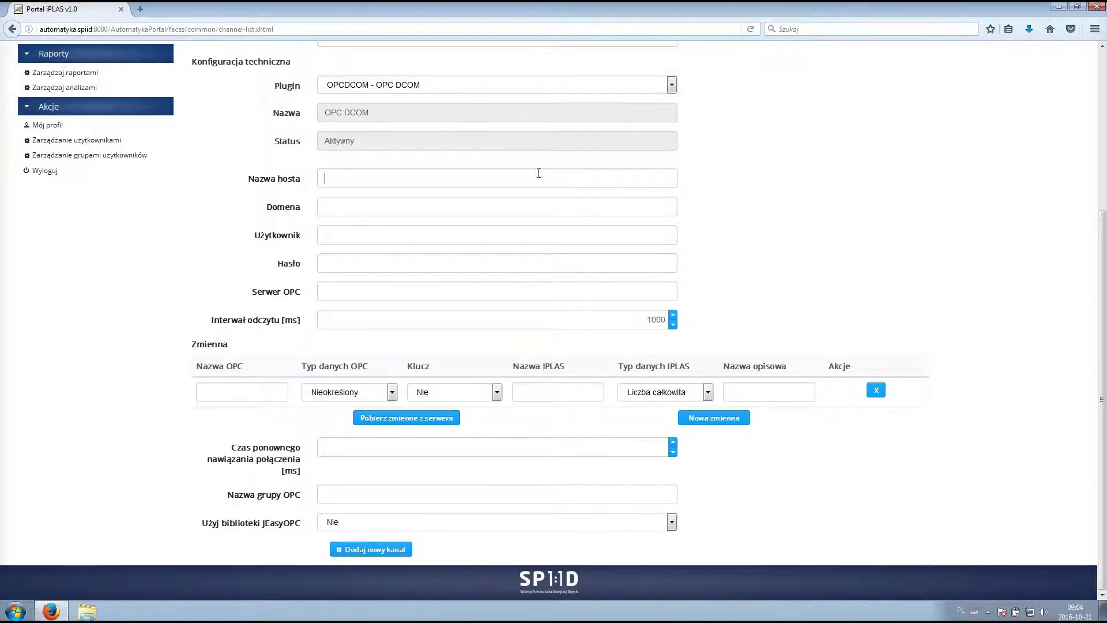
type("192.168.10.20")
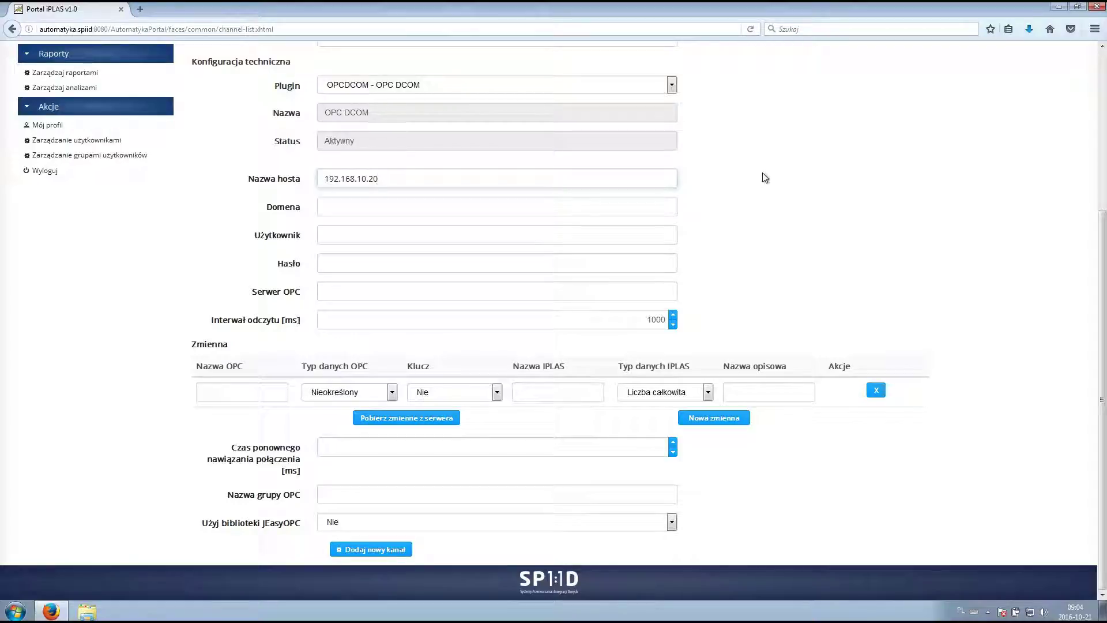
key("Tab")
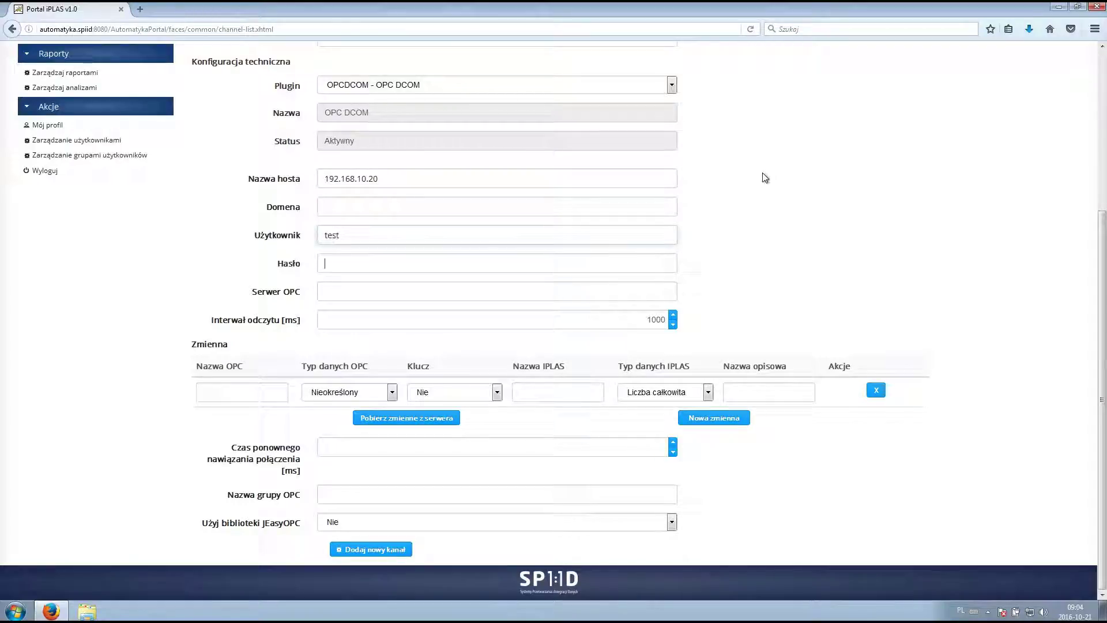
key("Tab")
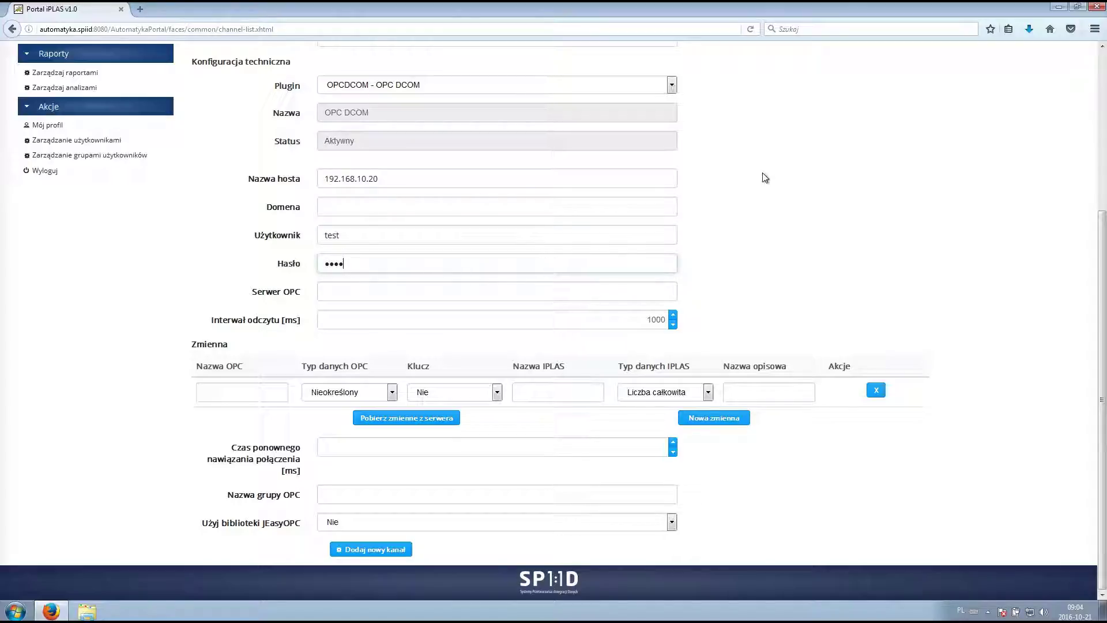
type("Matrikon")
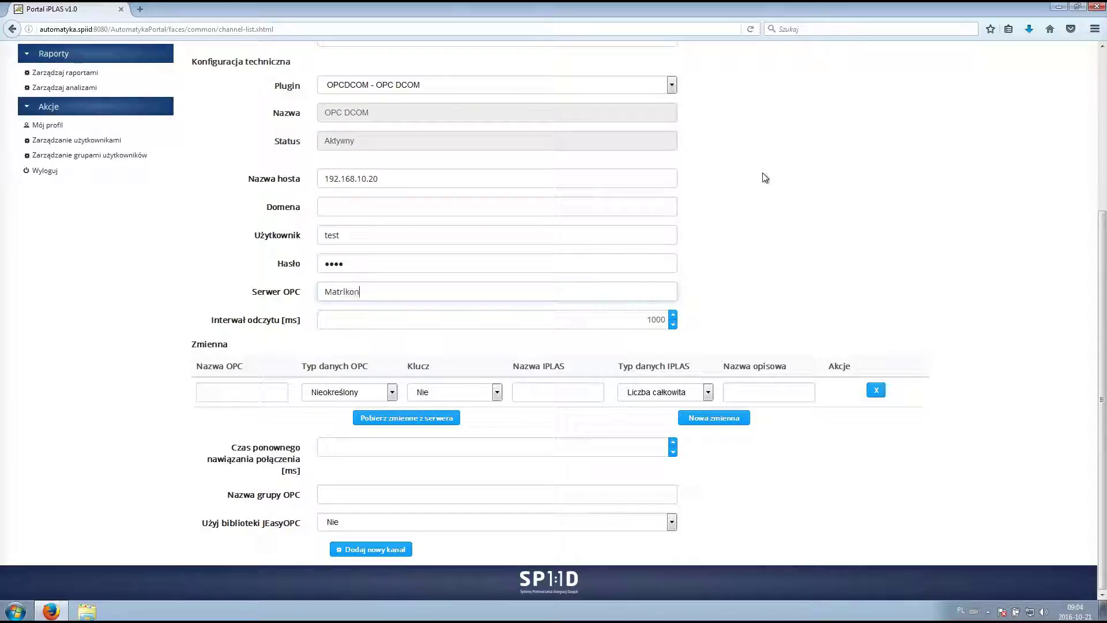
type(".OPC.Simulation.1")
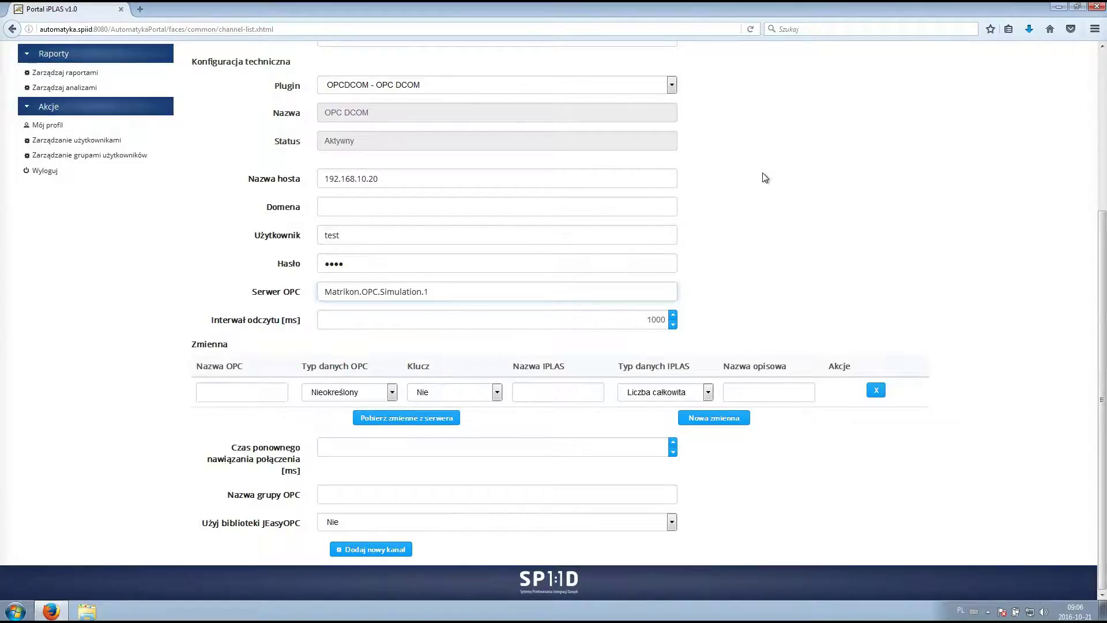
Search the OPC server to list all of its available variables
left_click(404, 420)
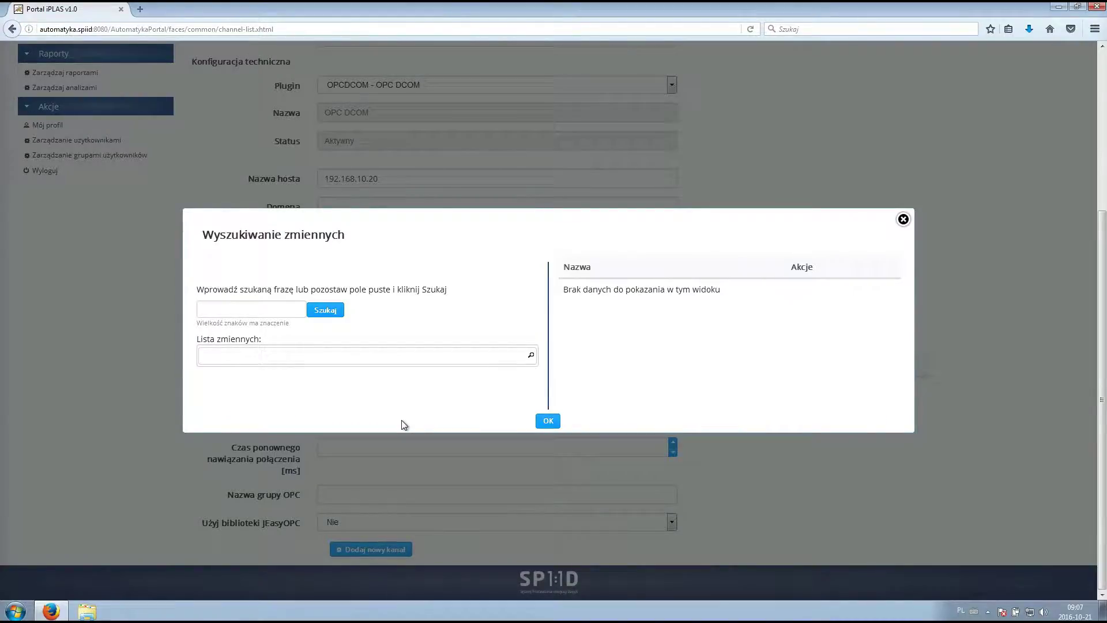
left_click(323, 310)
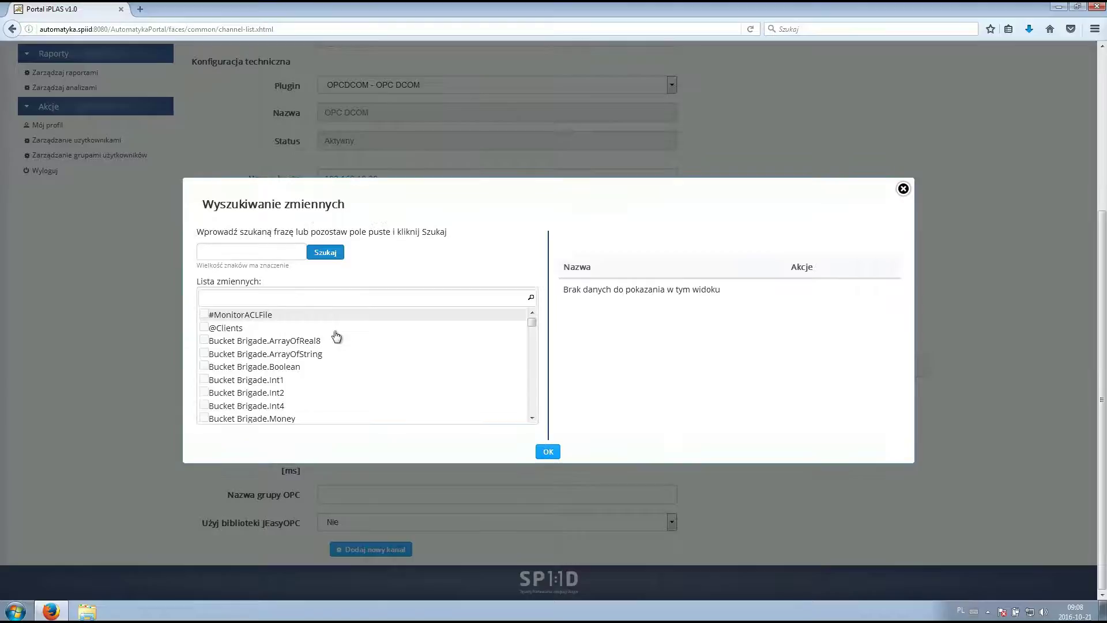
scroll(319, 368, "down", 6)
scroll(318, 368, "up", 2)
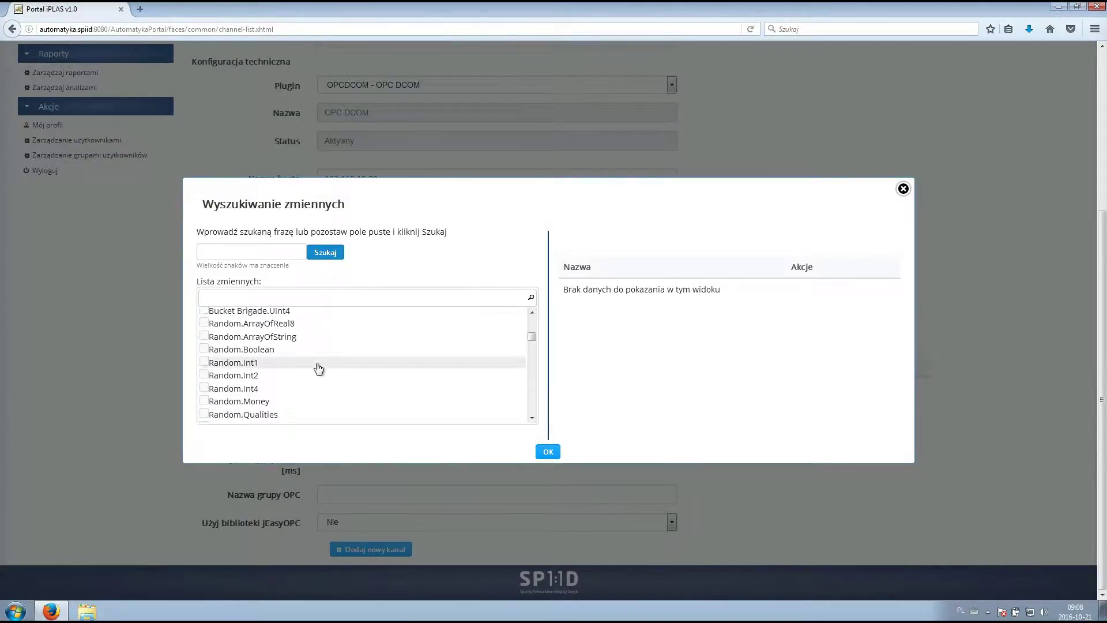
scroll(318, 368, "down", 7)
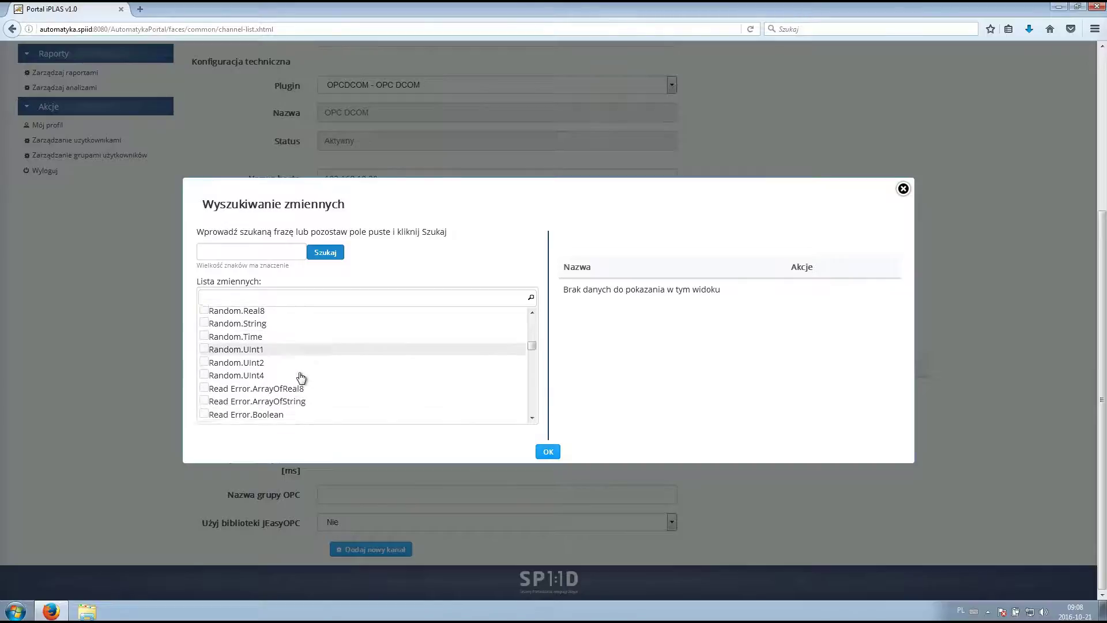
scroll(301, 377, "up", 4)
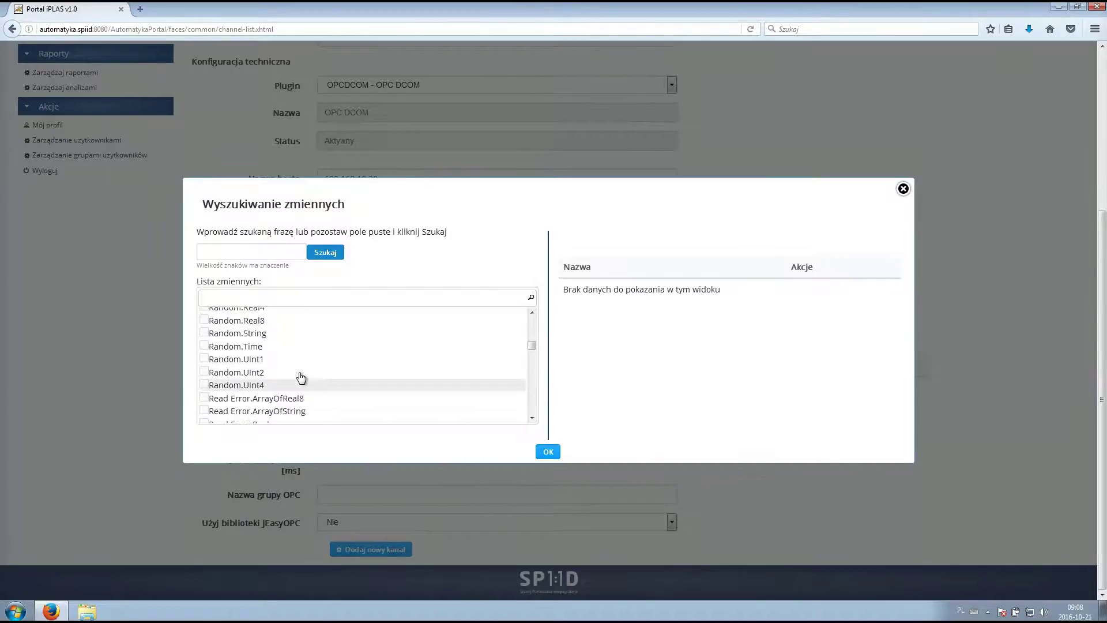
Tick Random.Real4, Random.Real8, Random.Int4 and Saw-toothed Waves.Int4, and add them to the channel
left_click(204, 332)
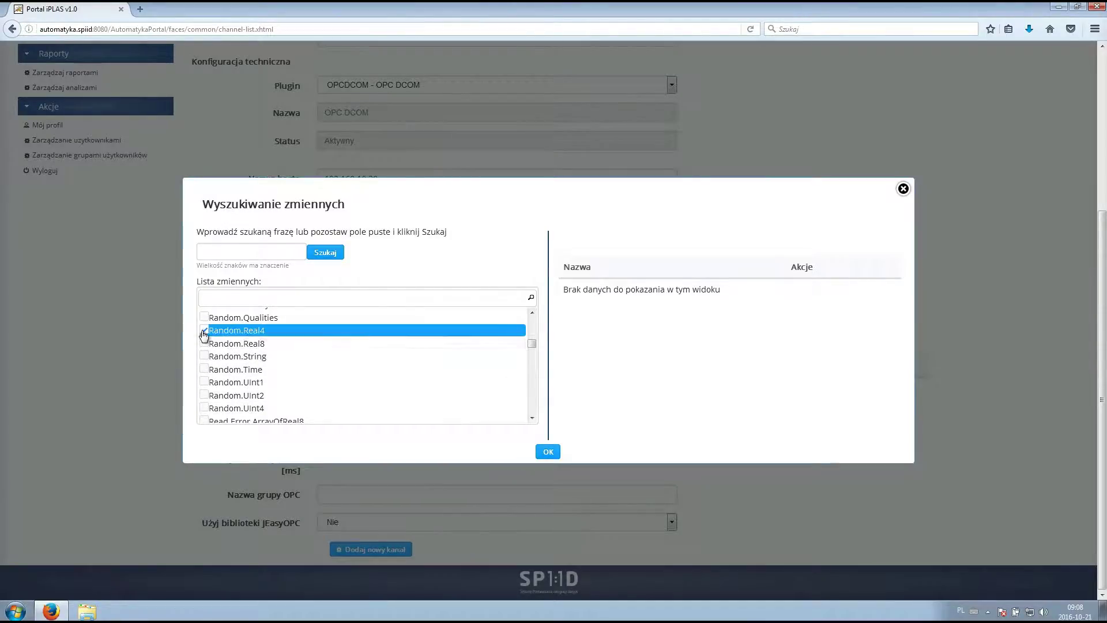
left_click(204, 344)
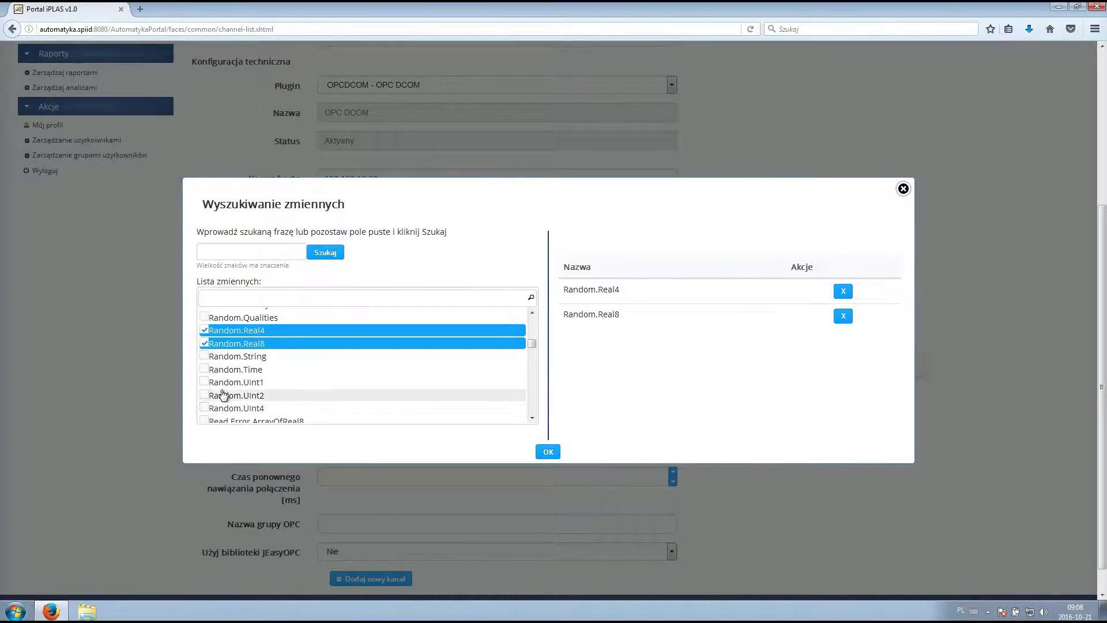
scroll(207, 387, "up", 3)
left_click(204, 358)
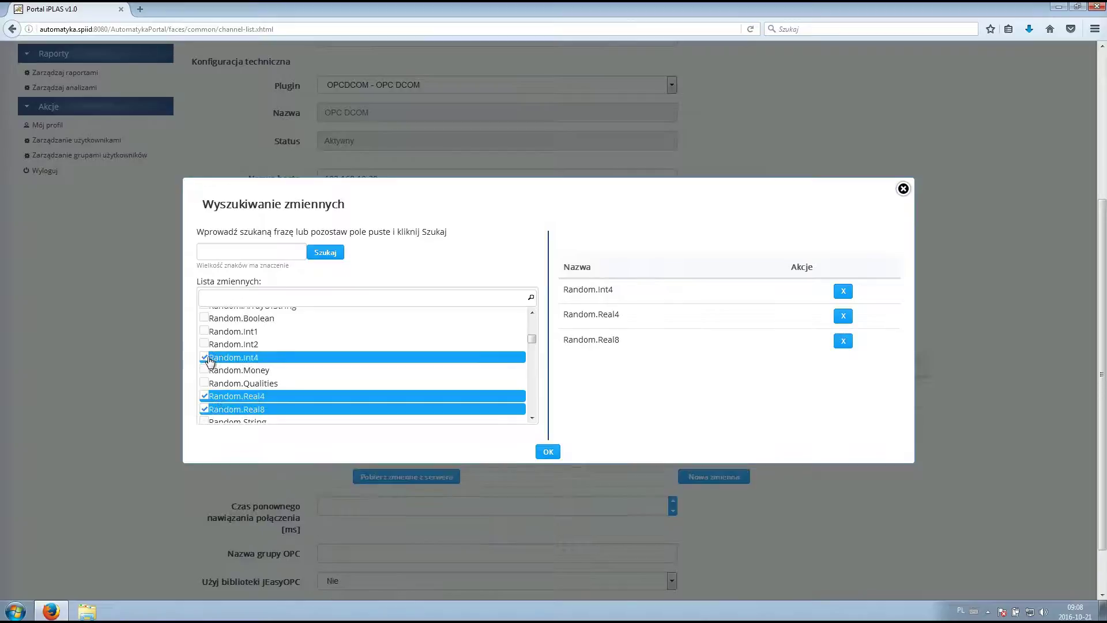
scroll(274, 369, "down", 10)
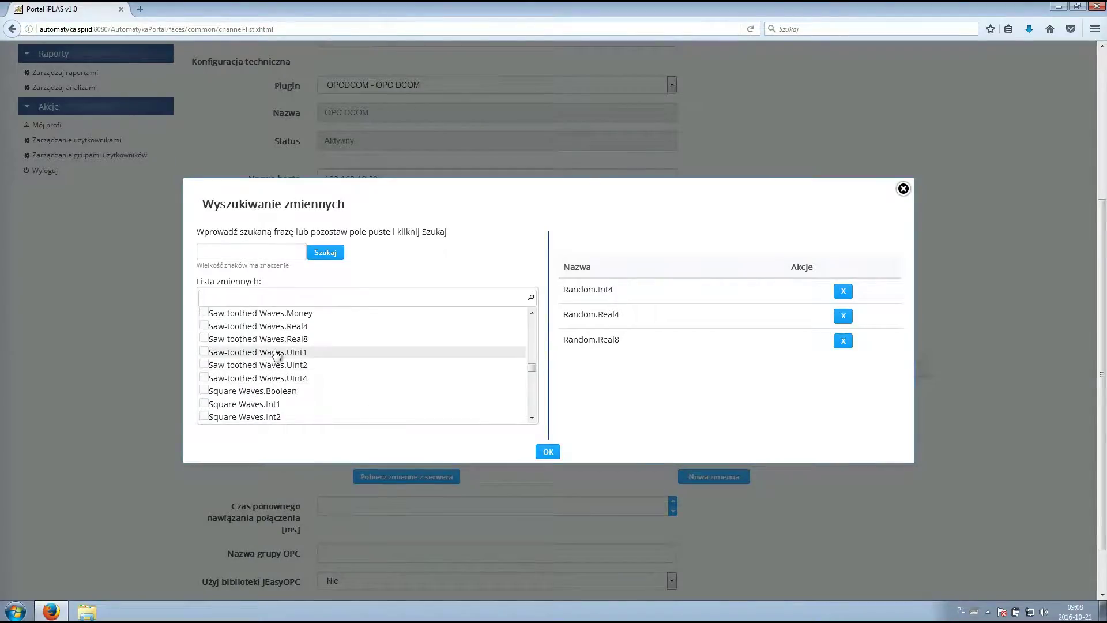
scroll(238, 369, "up", 1)
left_click(205, 333)
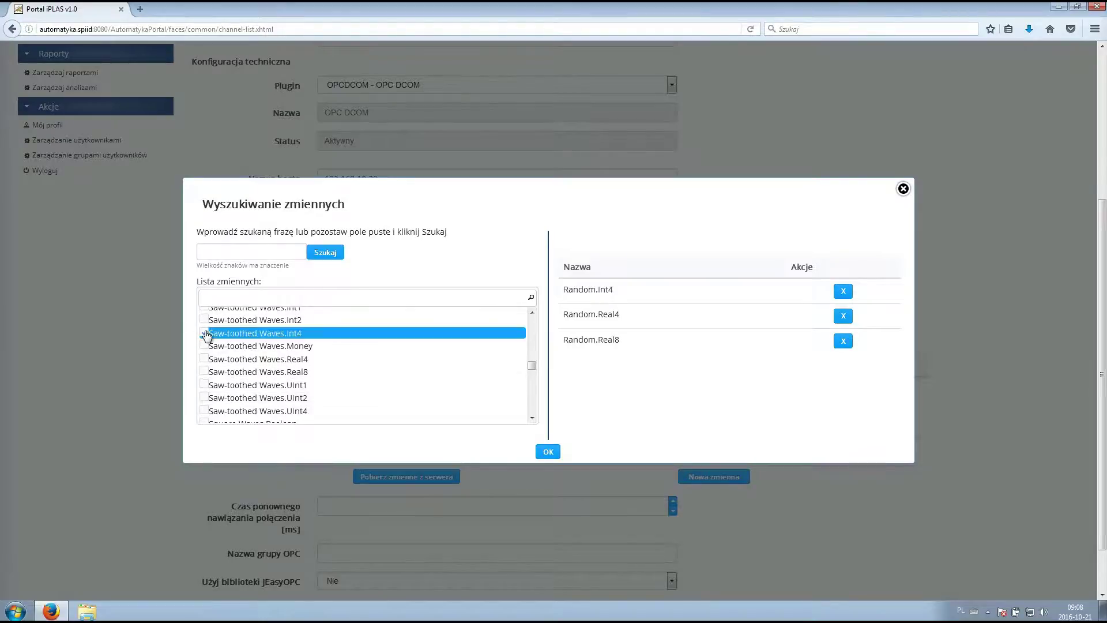
left_click(548, 451)
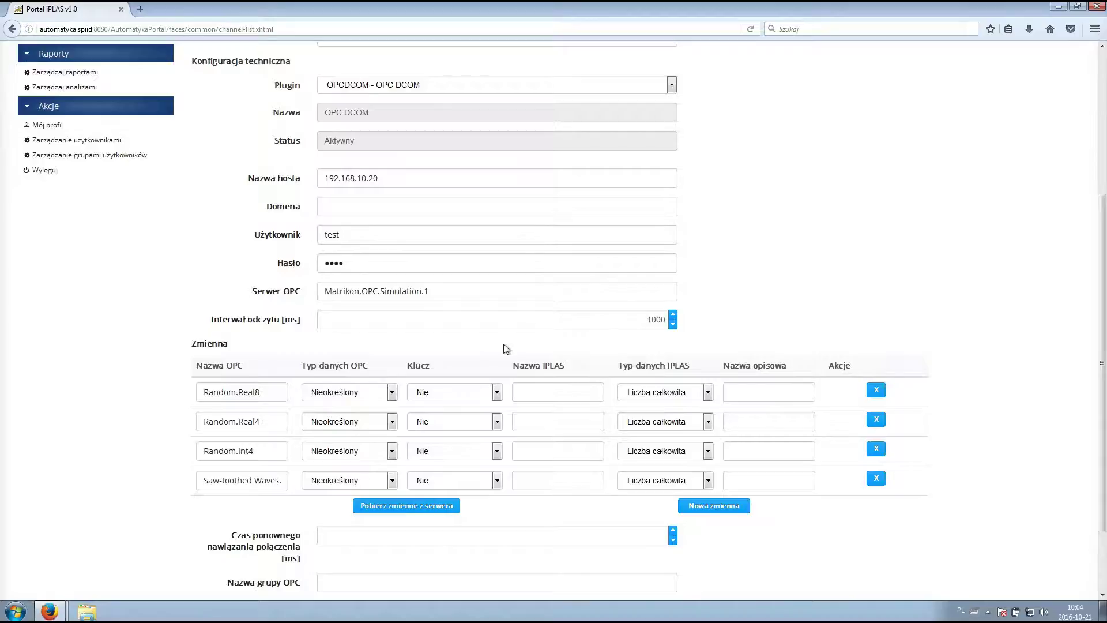
Name Random.Real8, Random.Real4, Random.Int4 and Saw-toothed Waves as wysokosc, szerokosc, waga and produkt
left_click(534, 387)
type("wysokosc")
key("Tab")
left_click(542, 421)
type("szerokosc")
left_click(541, 451)
type("waga")
left_click(544, 482)
type("produkt")
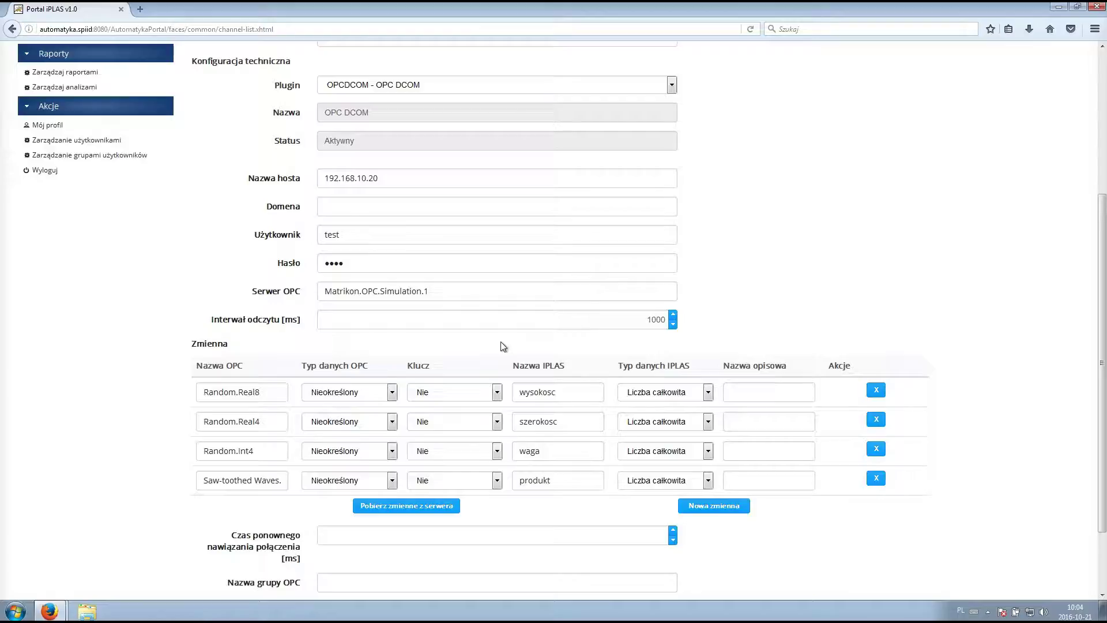
Set OPC types: Liczba zmiennoprzecinkowa for both Real variables, Liczba całkowita 4-bajtowa for both Int4 variables
left_click(351, 392)
left_click(368, 458)
left_click(365, 424)
left_click(364, 480)
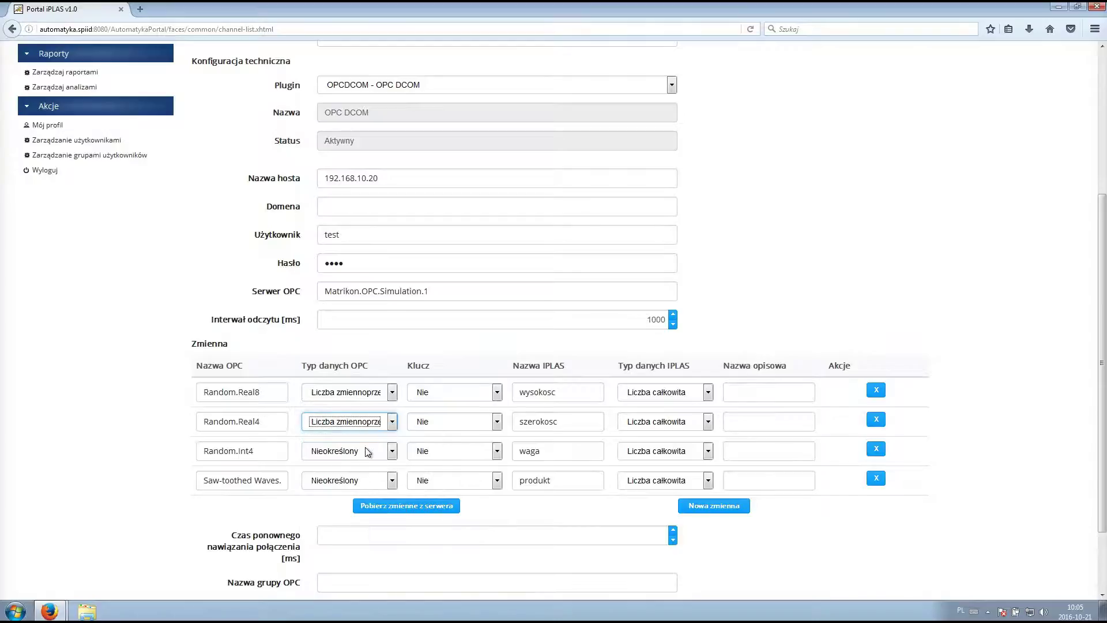
left_click(365, 450)
left_click(369, 487)
left_click(363, 481)
left_click(369, 516)
left_click(500, 348)
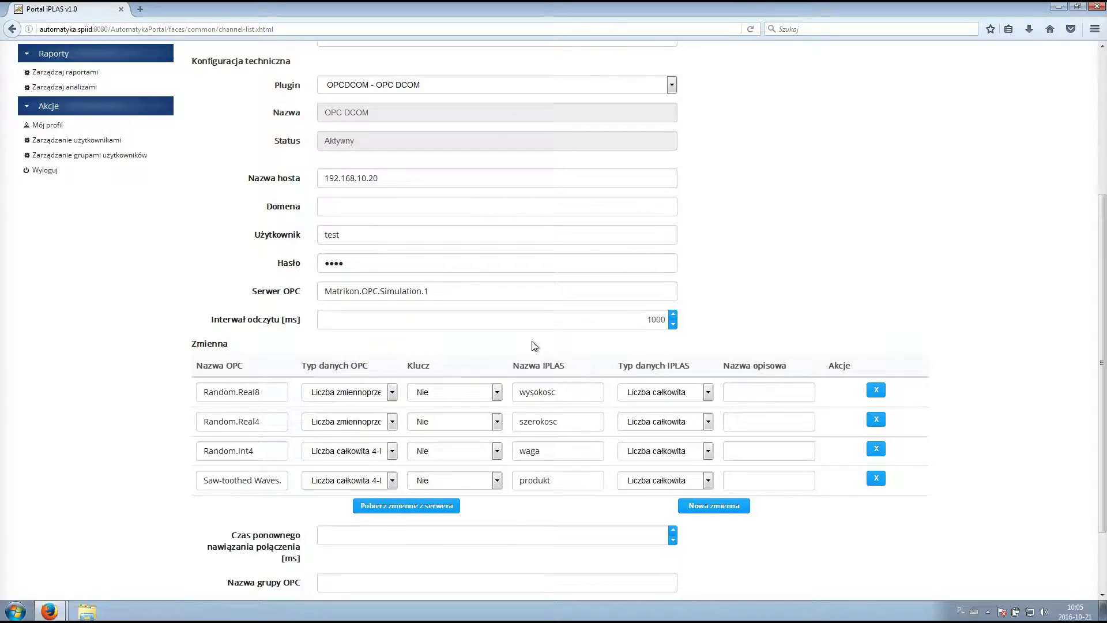
Set wysokosc's IPLAS data type to Liczba zmiennoprzecinkowa
left_click(663, 392)
left_click(649, 418)
left_click(645, 421)
Make szerokosc floating-point; add descriptions wysokość produktu, szerokość produktu, waga produktu, numer produktu
left_click(675, 449)
left_click(749, 385)
type("wyso")
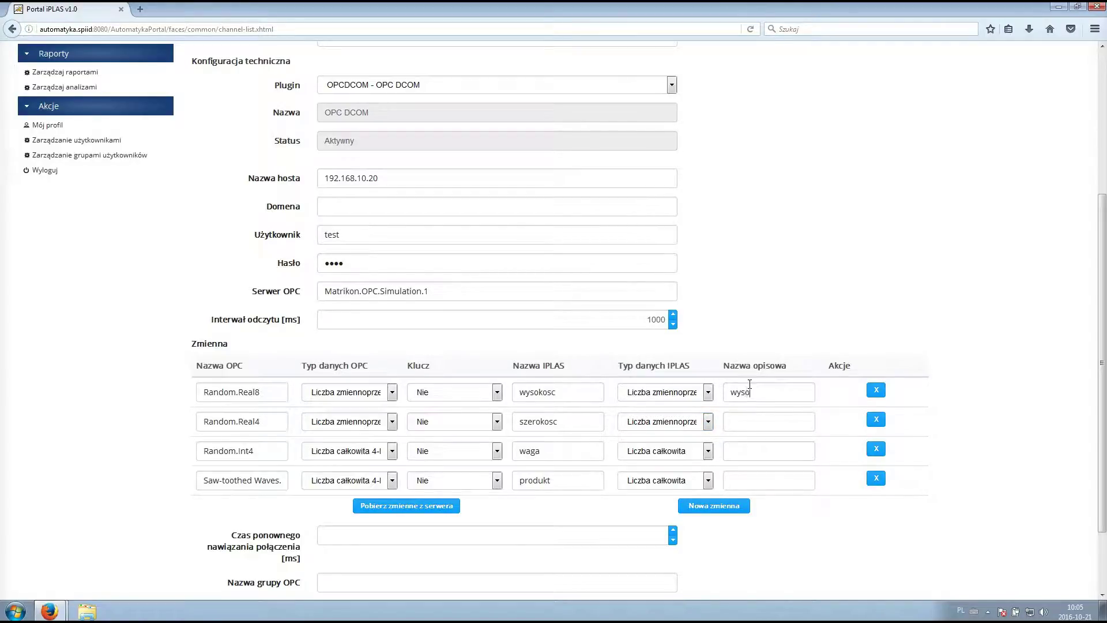
type("kość produktu")
left_click(756, 418)
type("szerokość produktu")
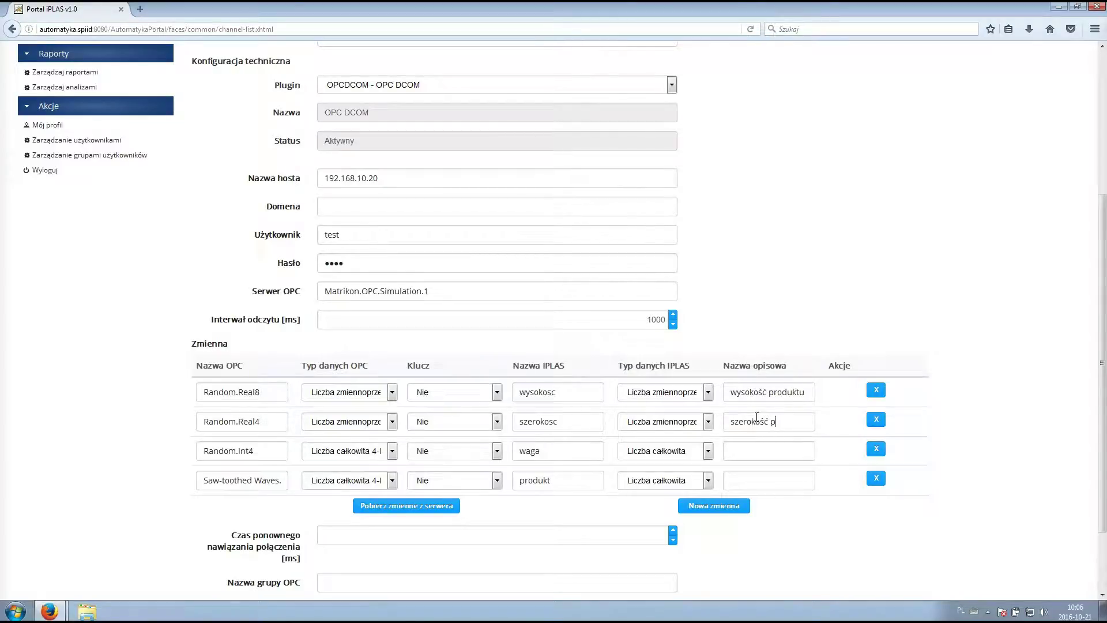
left_click(755, 453)
type("waga produktu")
left_click(754, 480)
type("numer ")
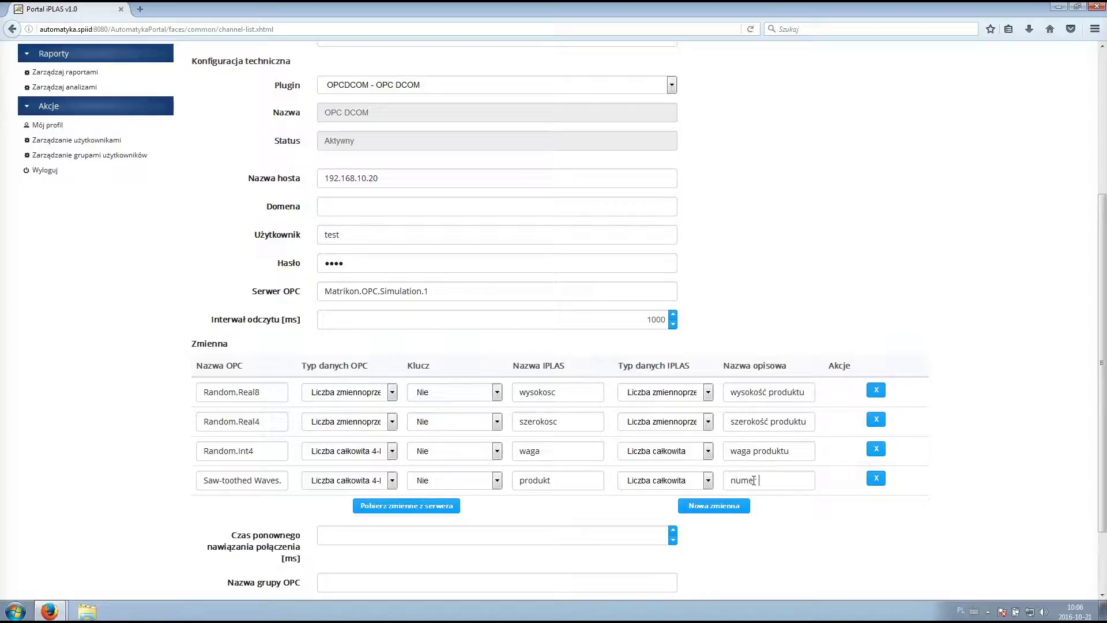
type("produktu")
Set Klucz to Tak for Saw-toothed Waves and make the reconnection time 30000 ms
left_click(438, 481)
left_click(427, 505)
left_click(500, 345)
scroll(1100, 357, "down", 3)
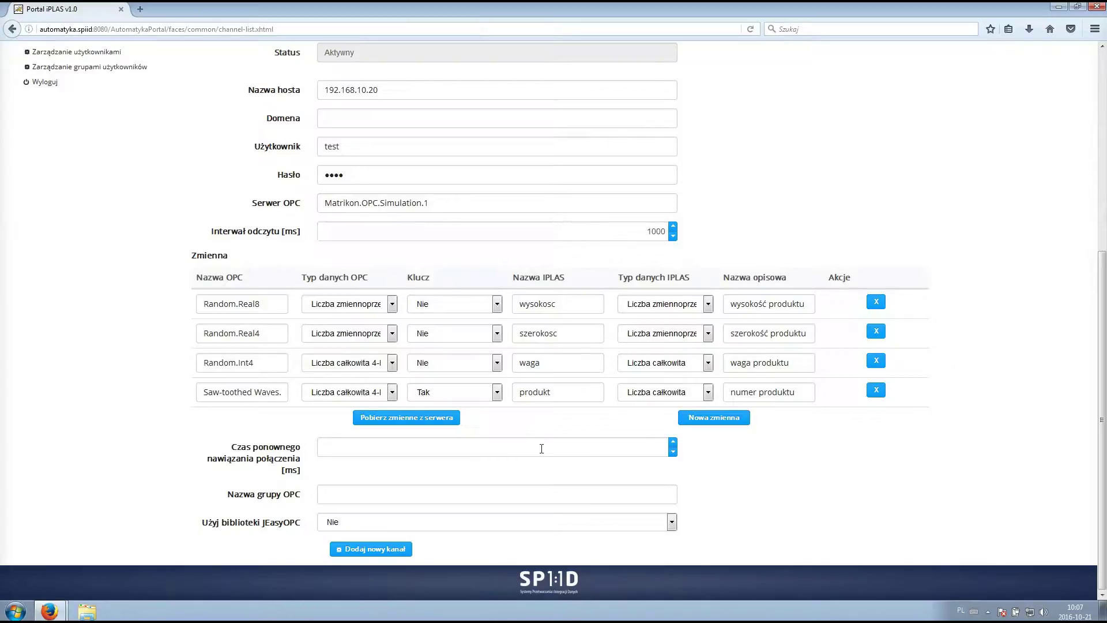
type("0000")
Add CHANNEL-M1 as a new channel, then open Instalacja w mieście A i C's channels from Zarządzaj
left_click(402, 549)
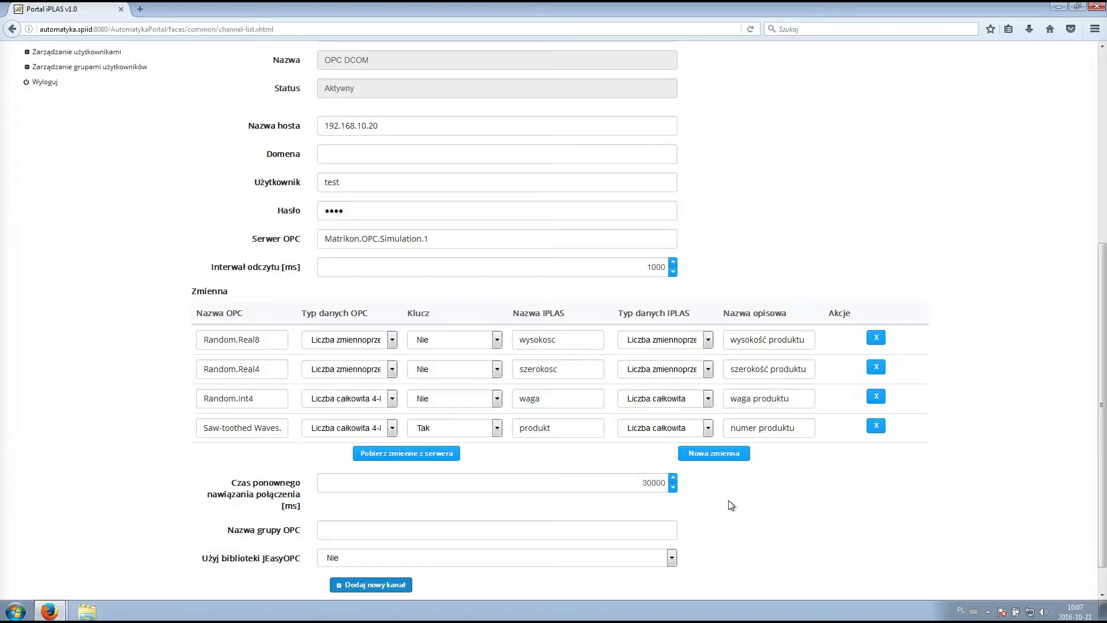
left_click_drag(1102, 441, 1086, 190)
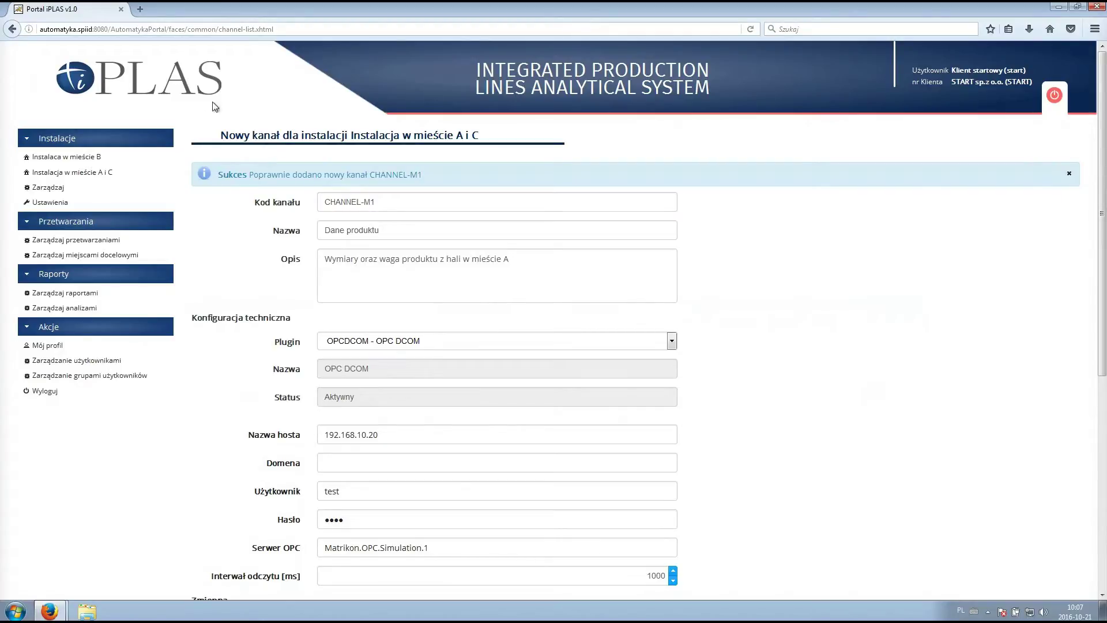
left_click(107, 191)
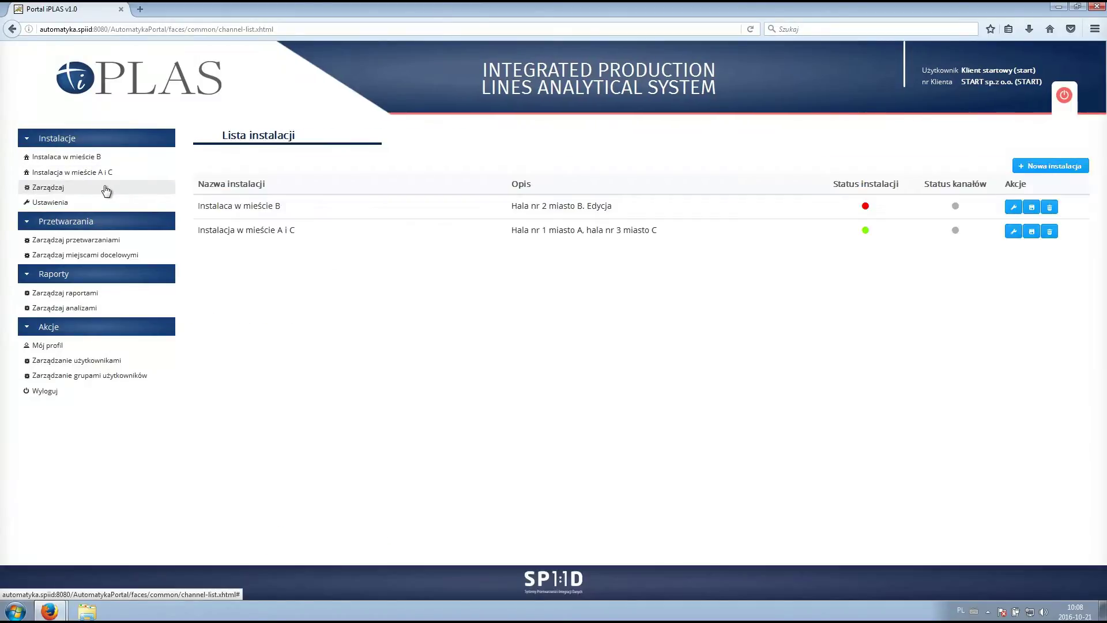
left_click(121, 191)
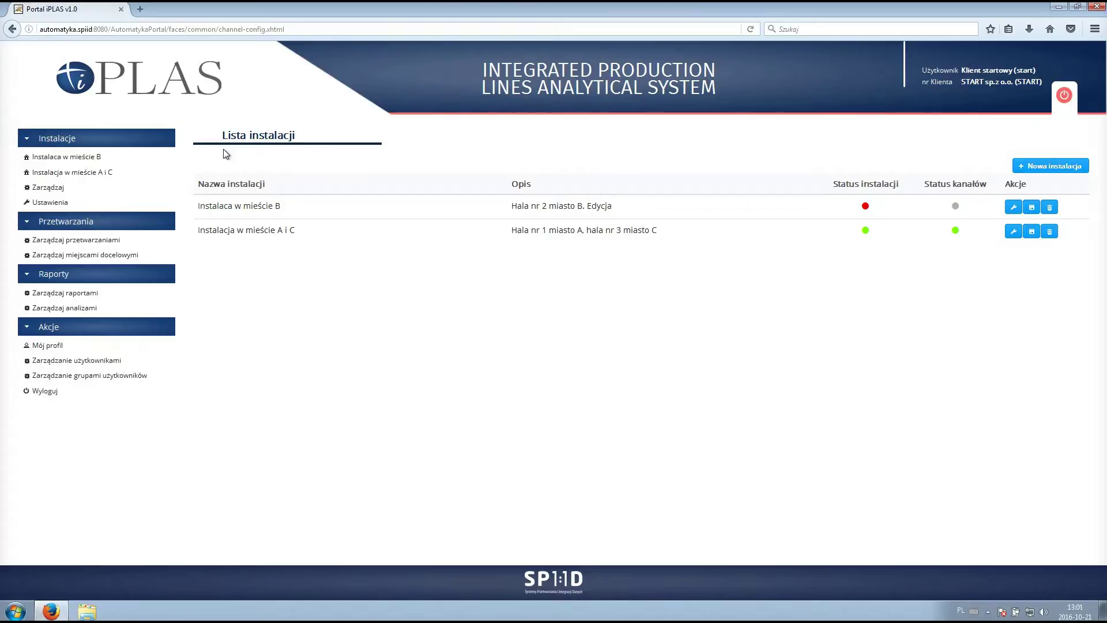
left_click(118, 172)
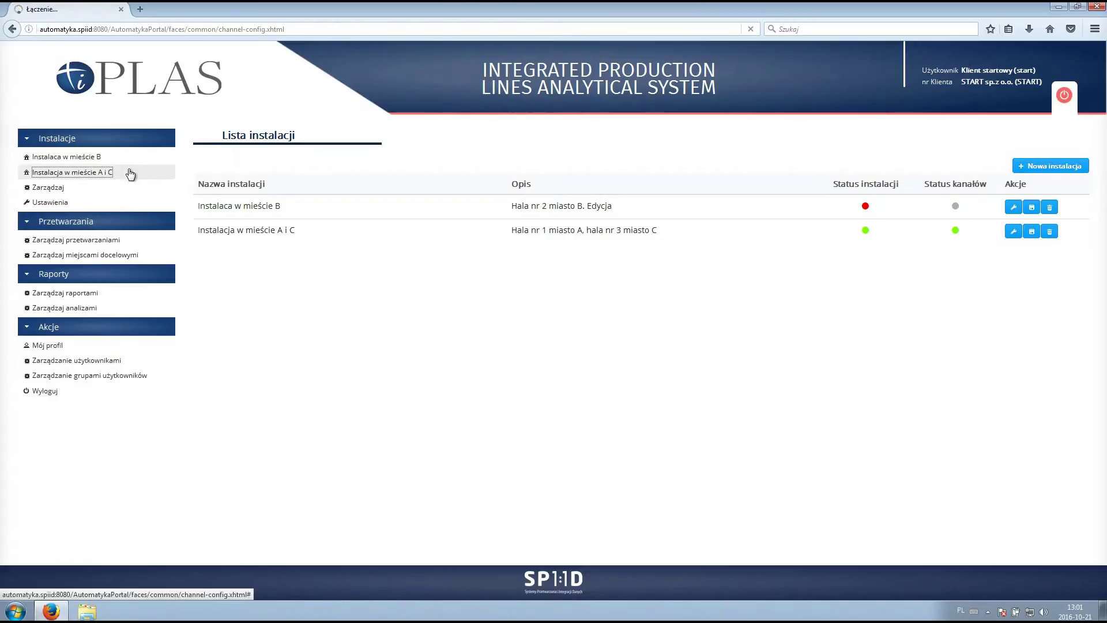
Edit CHANNEL-M1's data and replace its name with 'Zmiana nazwy.'
left_click(1013, 213)
scroll(657, 229, "down", 5)
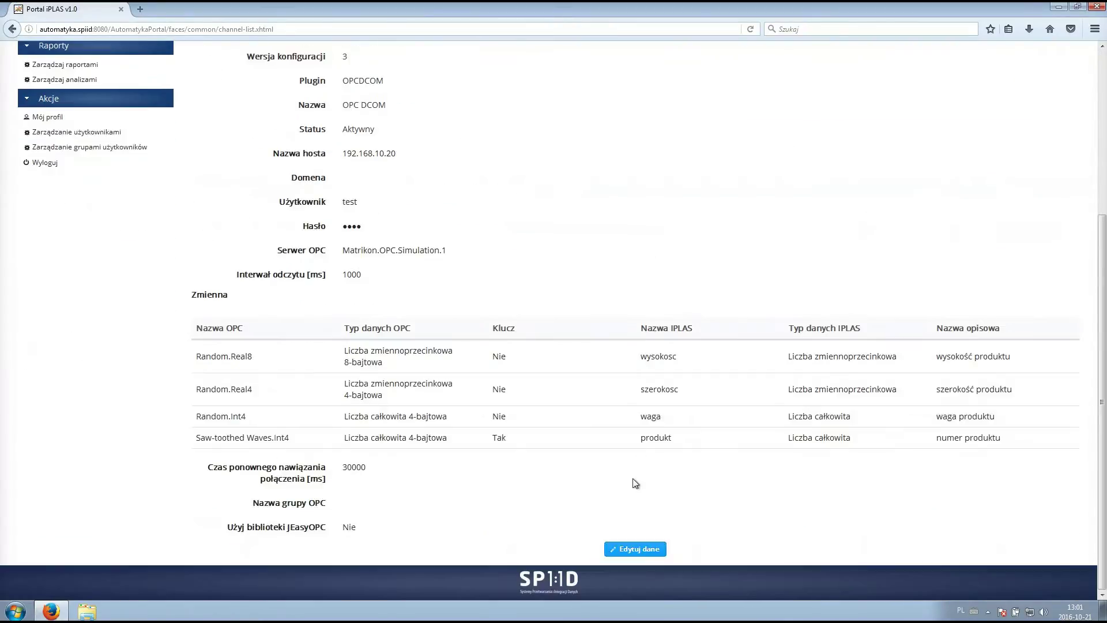
left_click(634, 551)
left_click(375, 172)
key("BackSpace")
key("BackSpace")
key("BackSpace")
key("BackSpace")
key("BackSpace")
key("BackSpace")
key("BackSpace")
key("BackSpace")
key("BackSpace")
key("BackSpace")
key("BackSpace")
key("BackSpace")
key("BackSpace")
type("Zmiana nazwy")
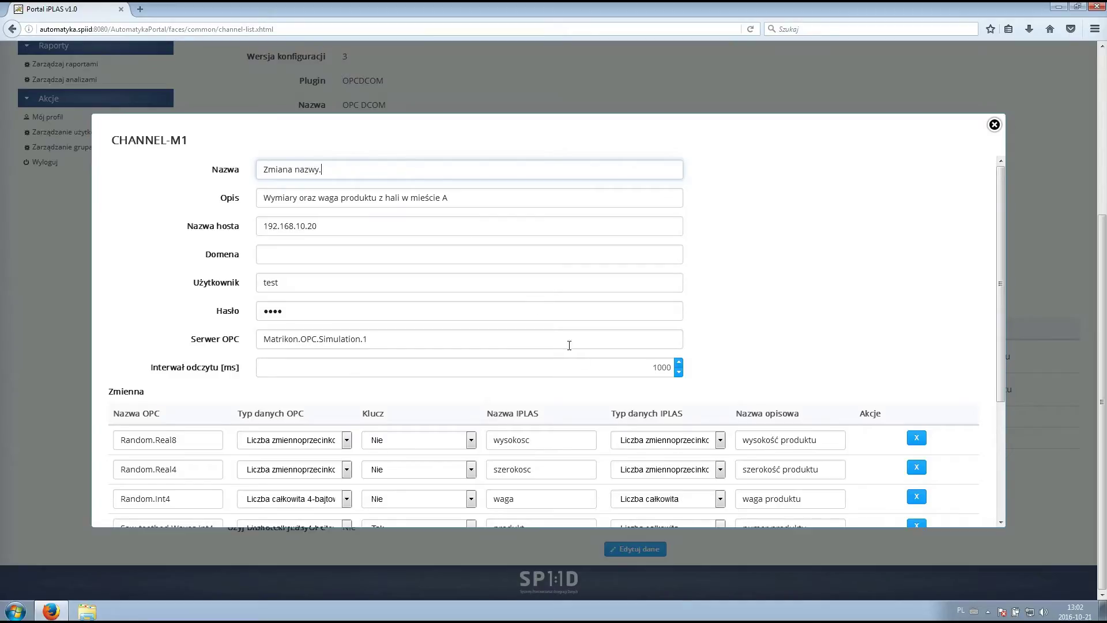
type(".")
Save the renamed channel and return to Instalacja w mieście A i C's channel list
scroll(569, 344, "down", 5)
left_click(342, 505)
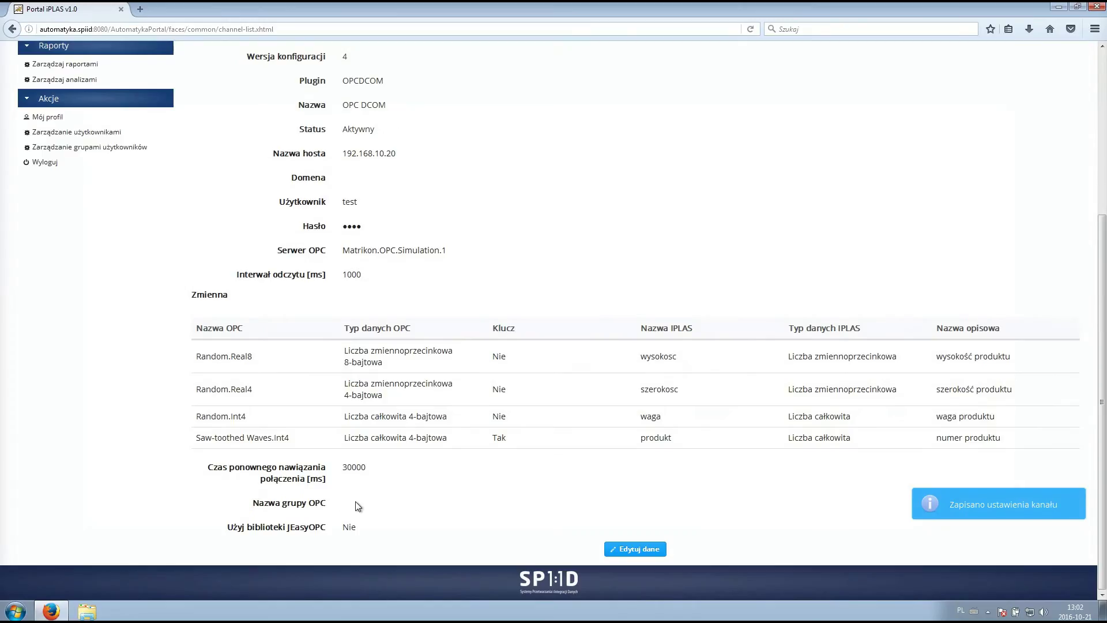
scroll(346, 504, "up", 4)
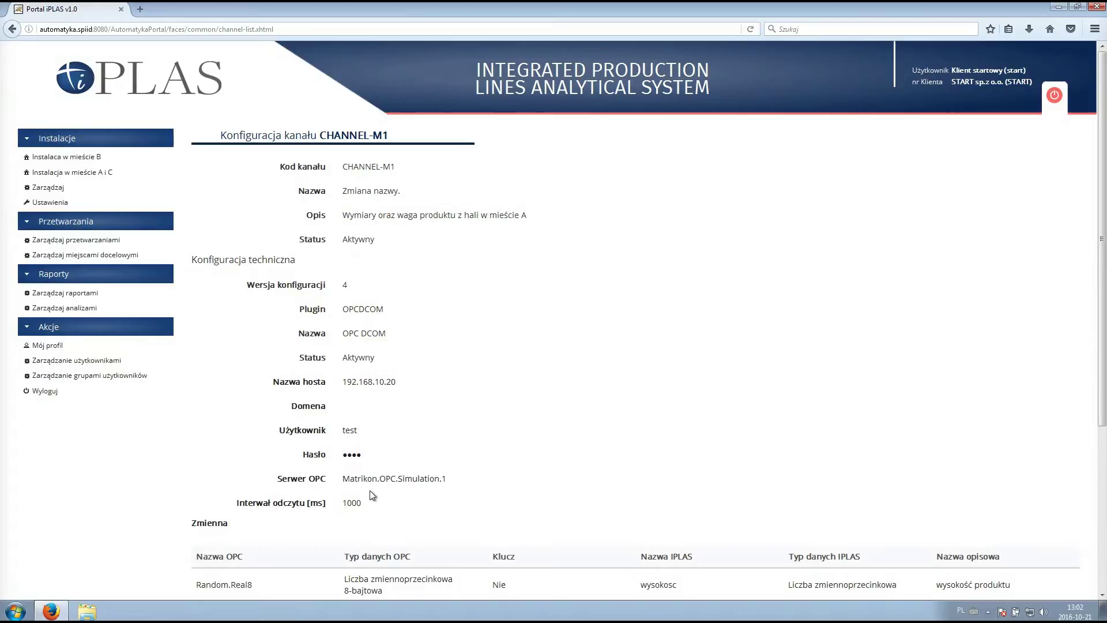
left_click(117, 174)
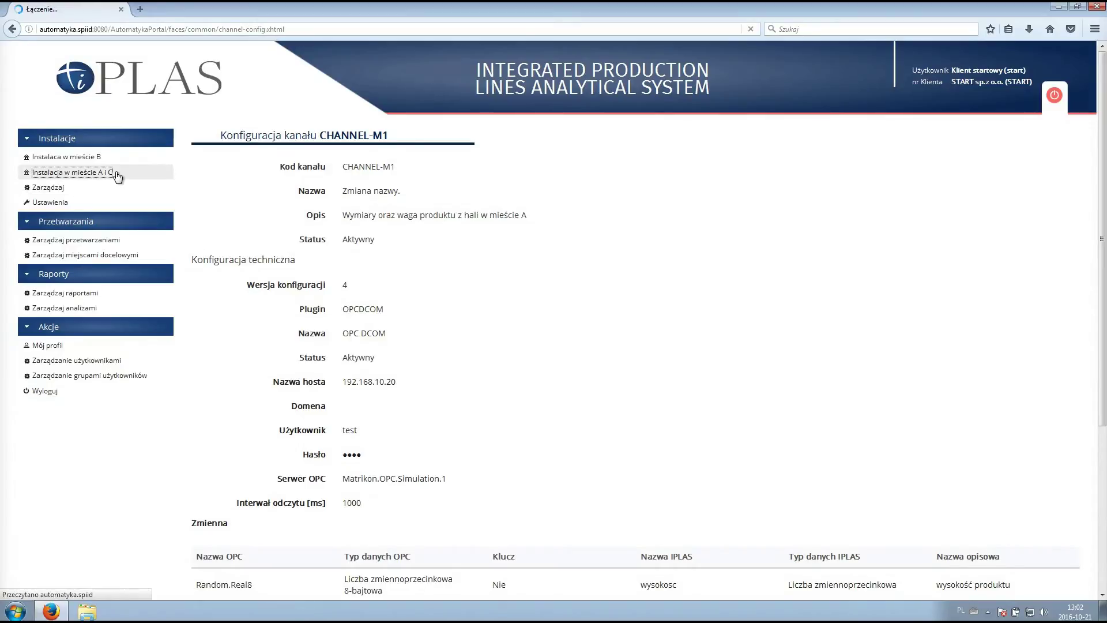